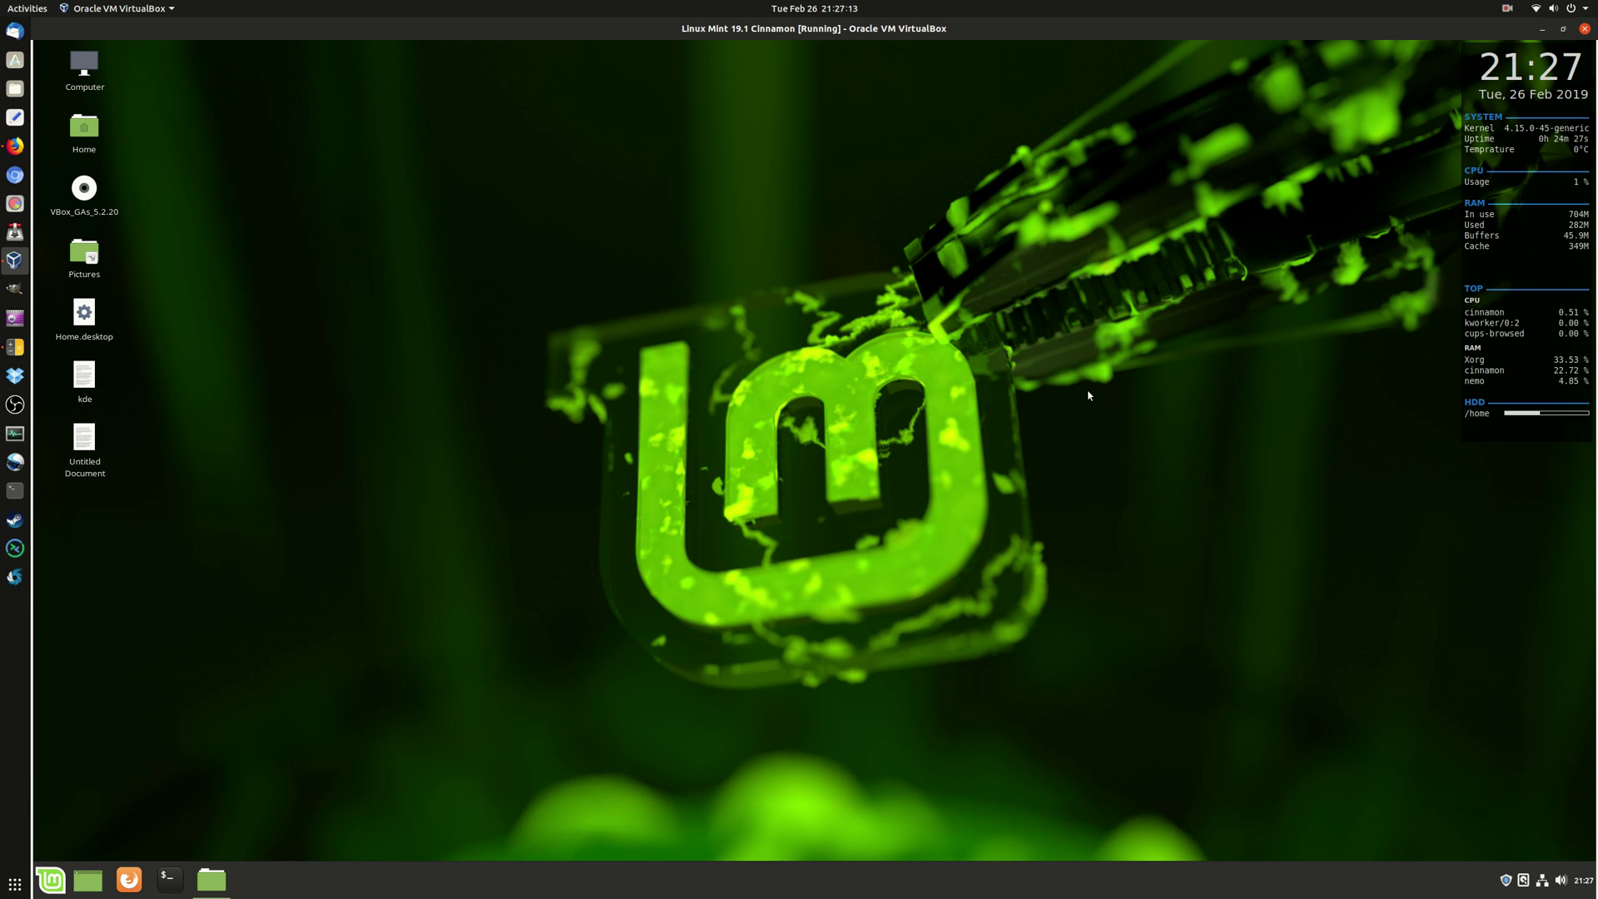
# Browse Home, File System and the var folder in a regular Nemo window, then close it.
pyautogui.doubleClick(90, 131)
pyautogui.moveTo(857, 298); pyautogui.dragTo(916, 218)
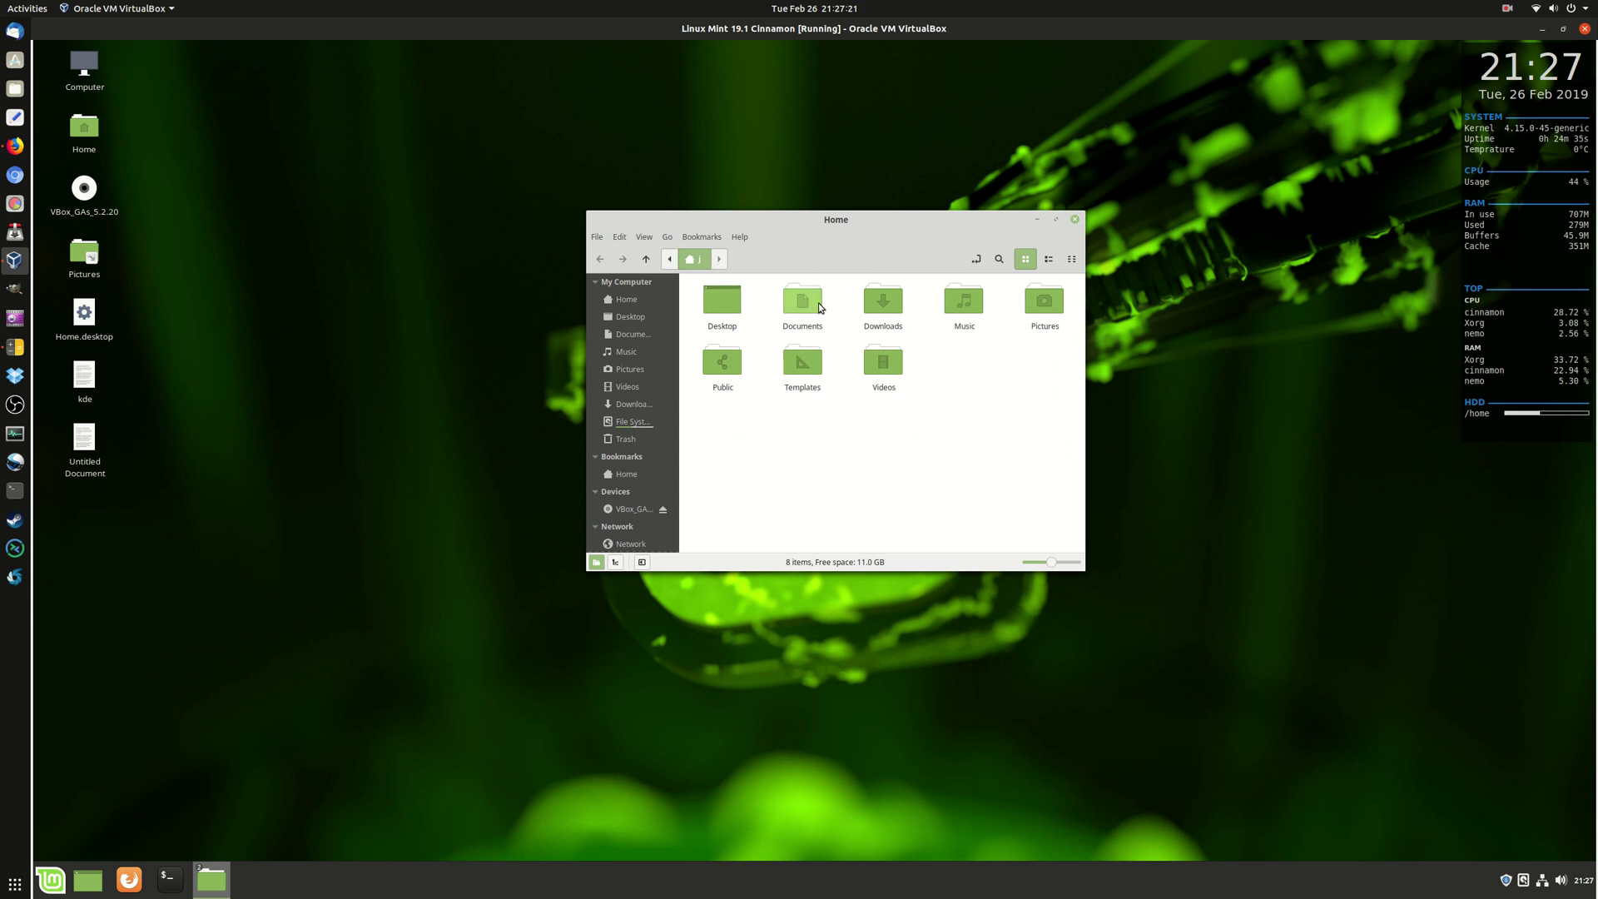
pyautogui.click(639, 426)
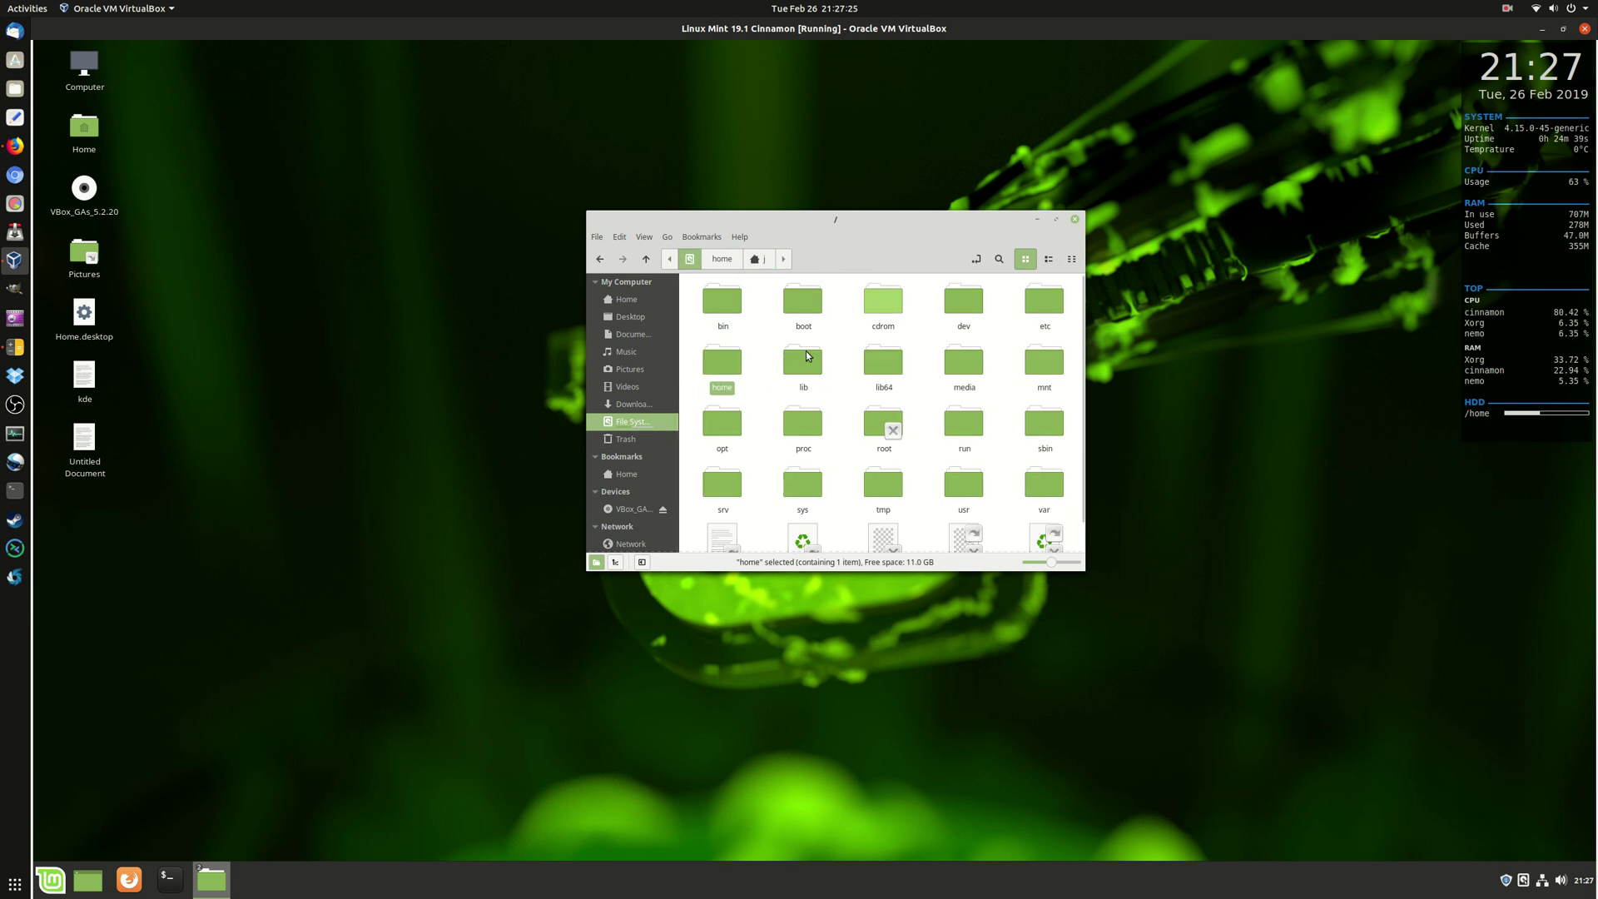
pyautogui.click(1051, 488)
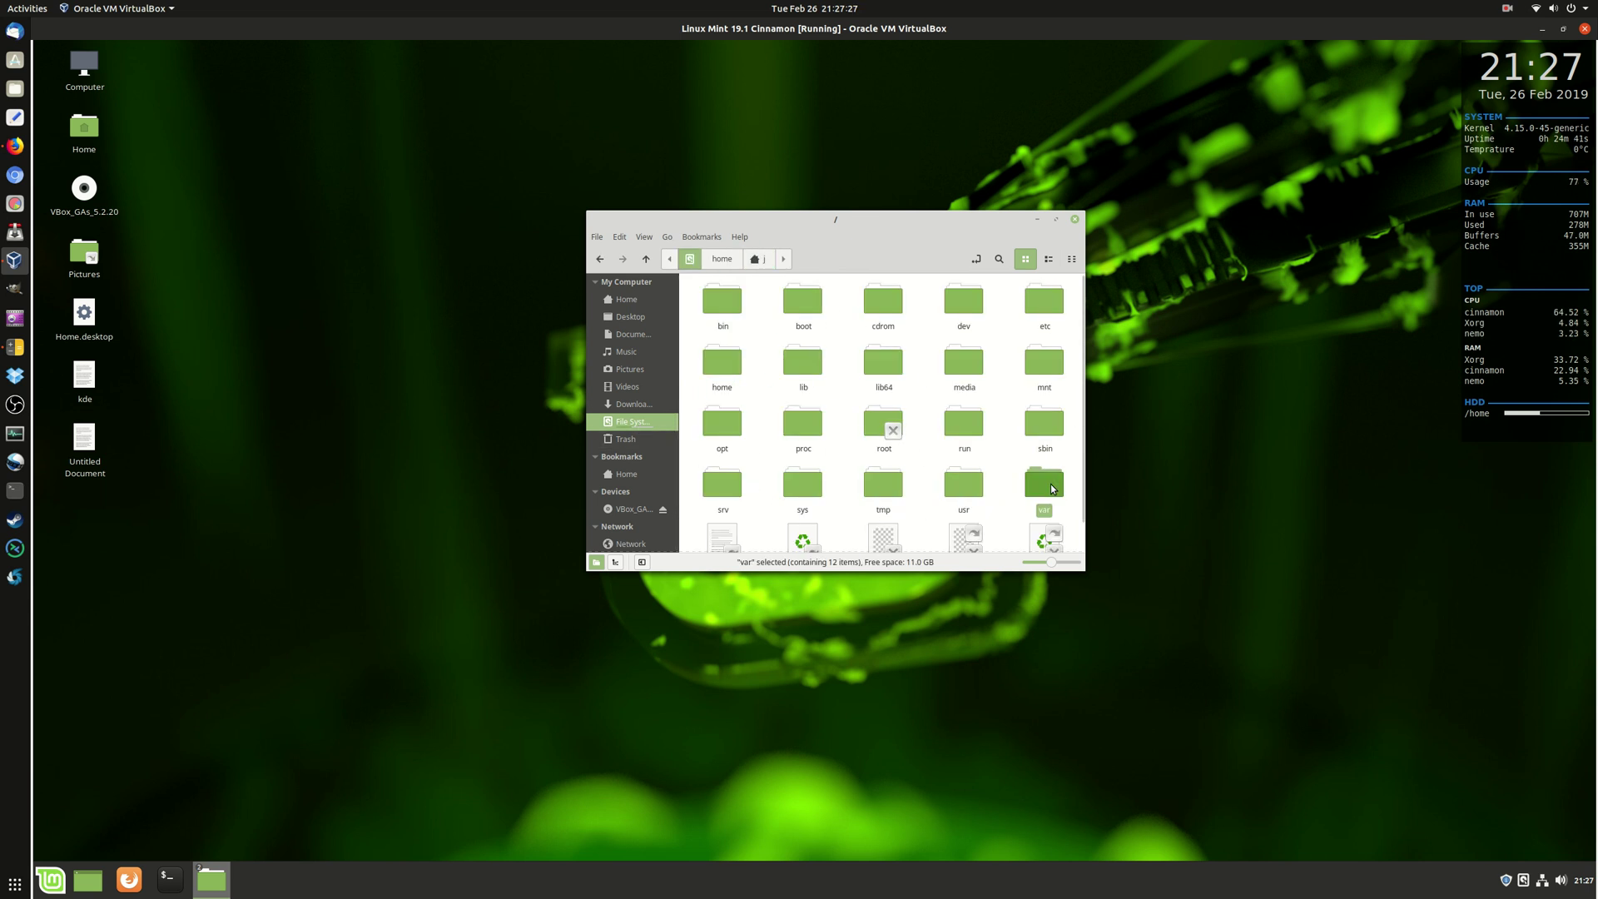
pyautogui.doubleClick(1051, 488)
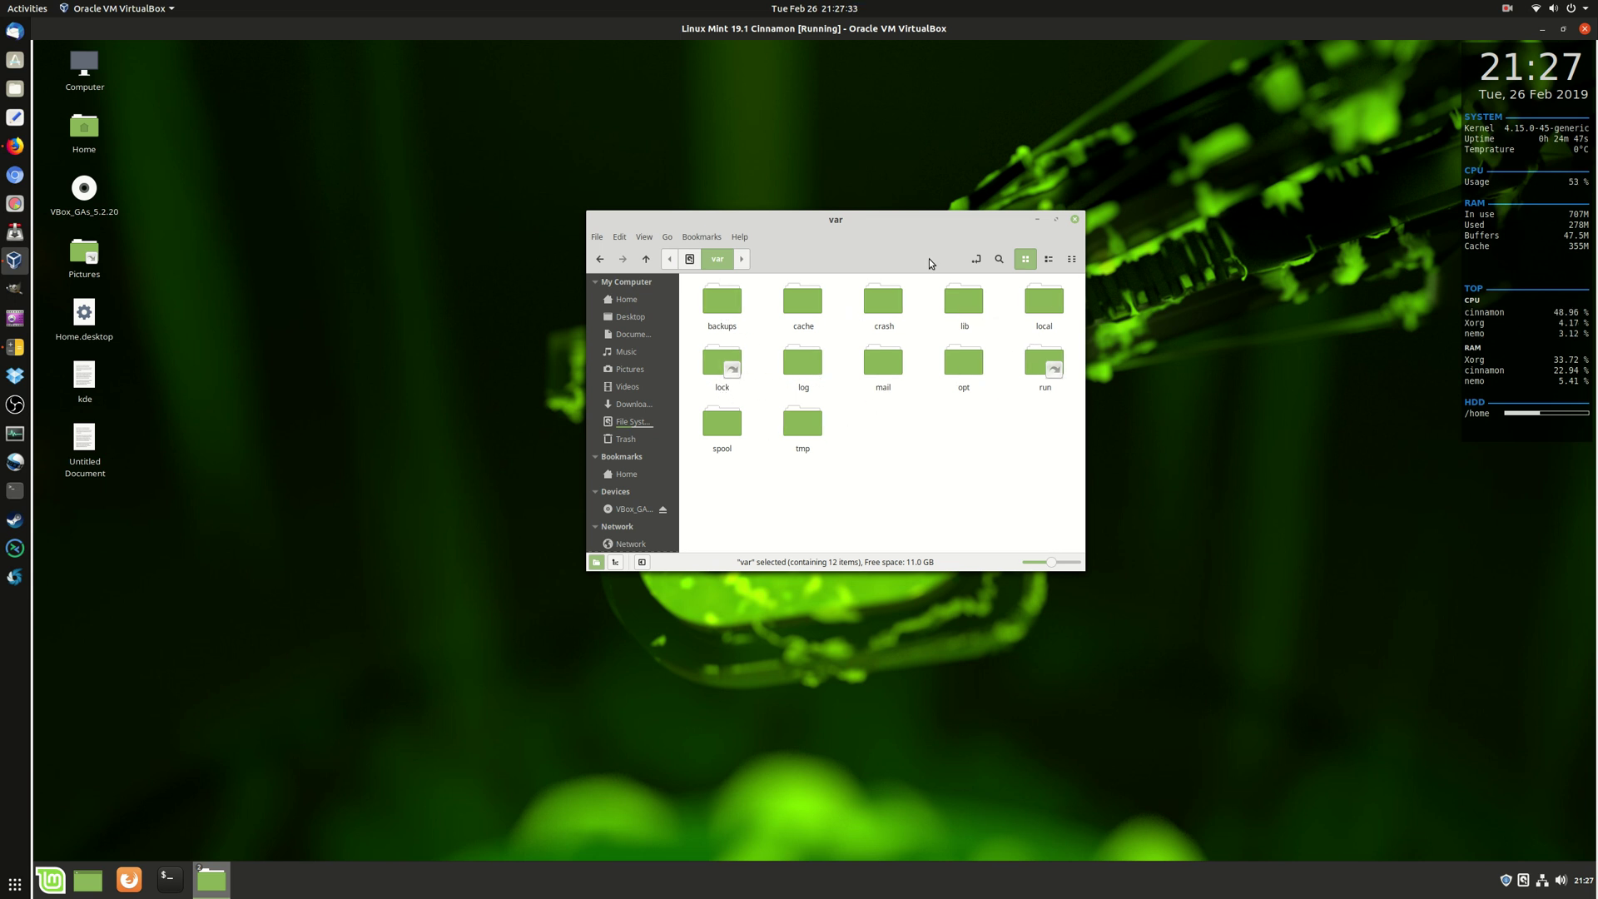
pyautogui.moveTo(901, 230); pyautogui.dragTo(859, 231)
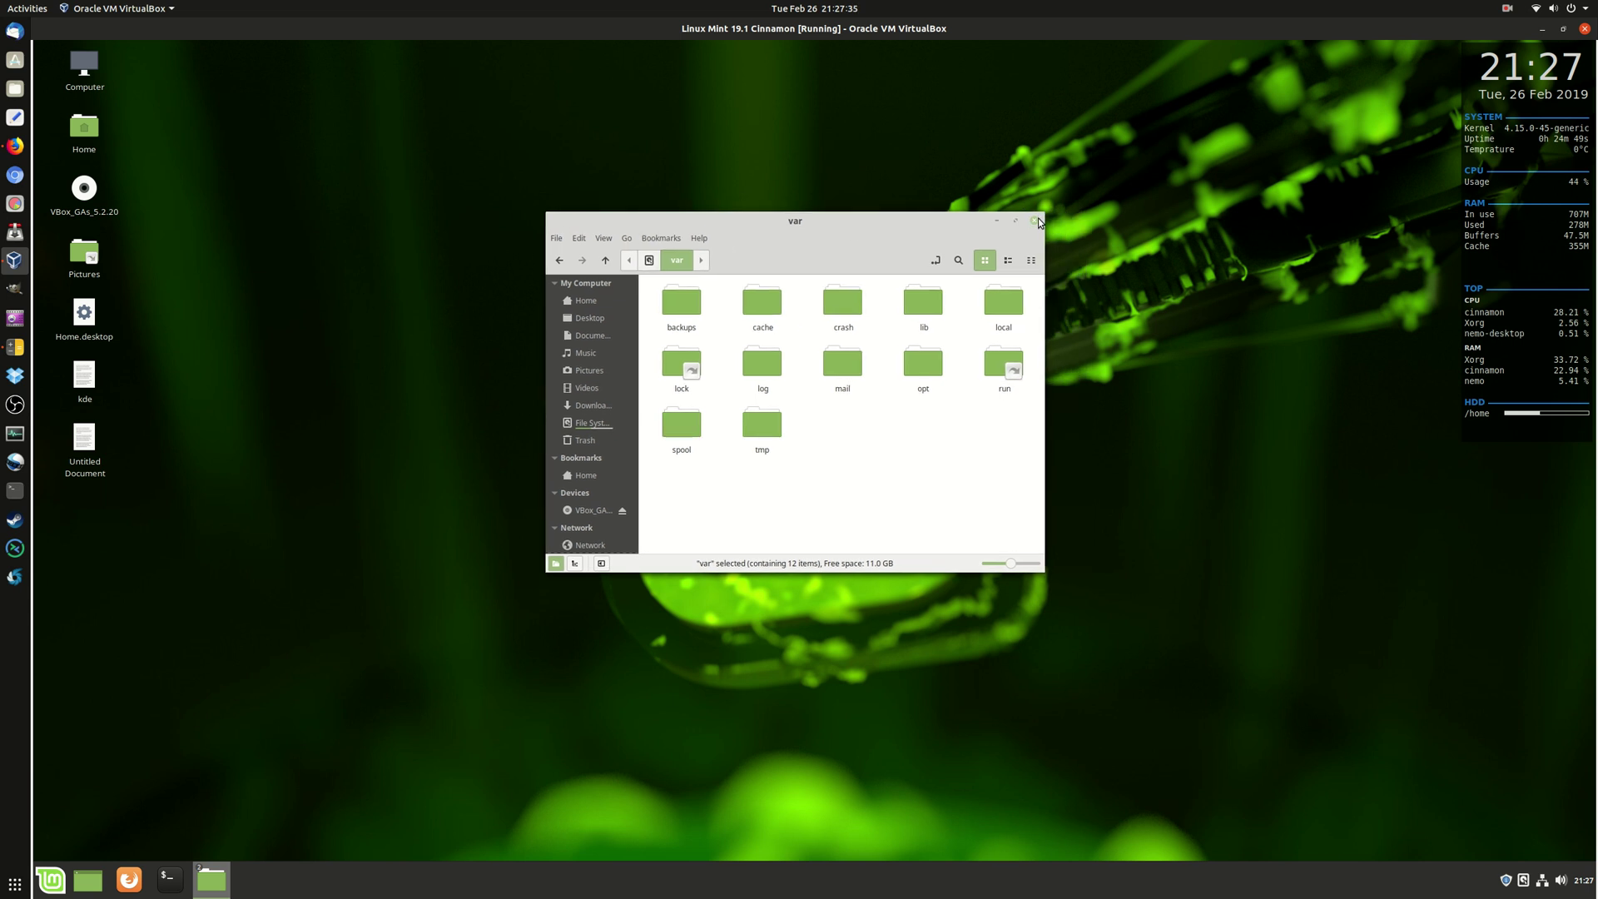
pyautogui.click(1035, 219)
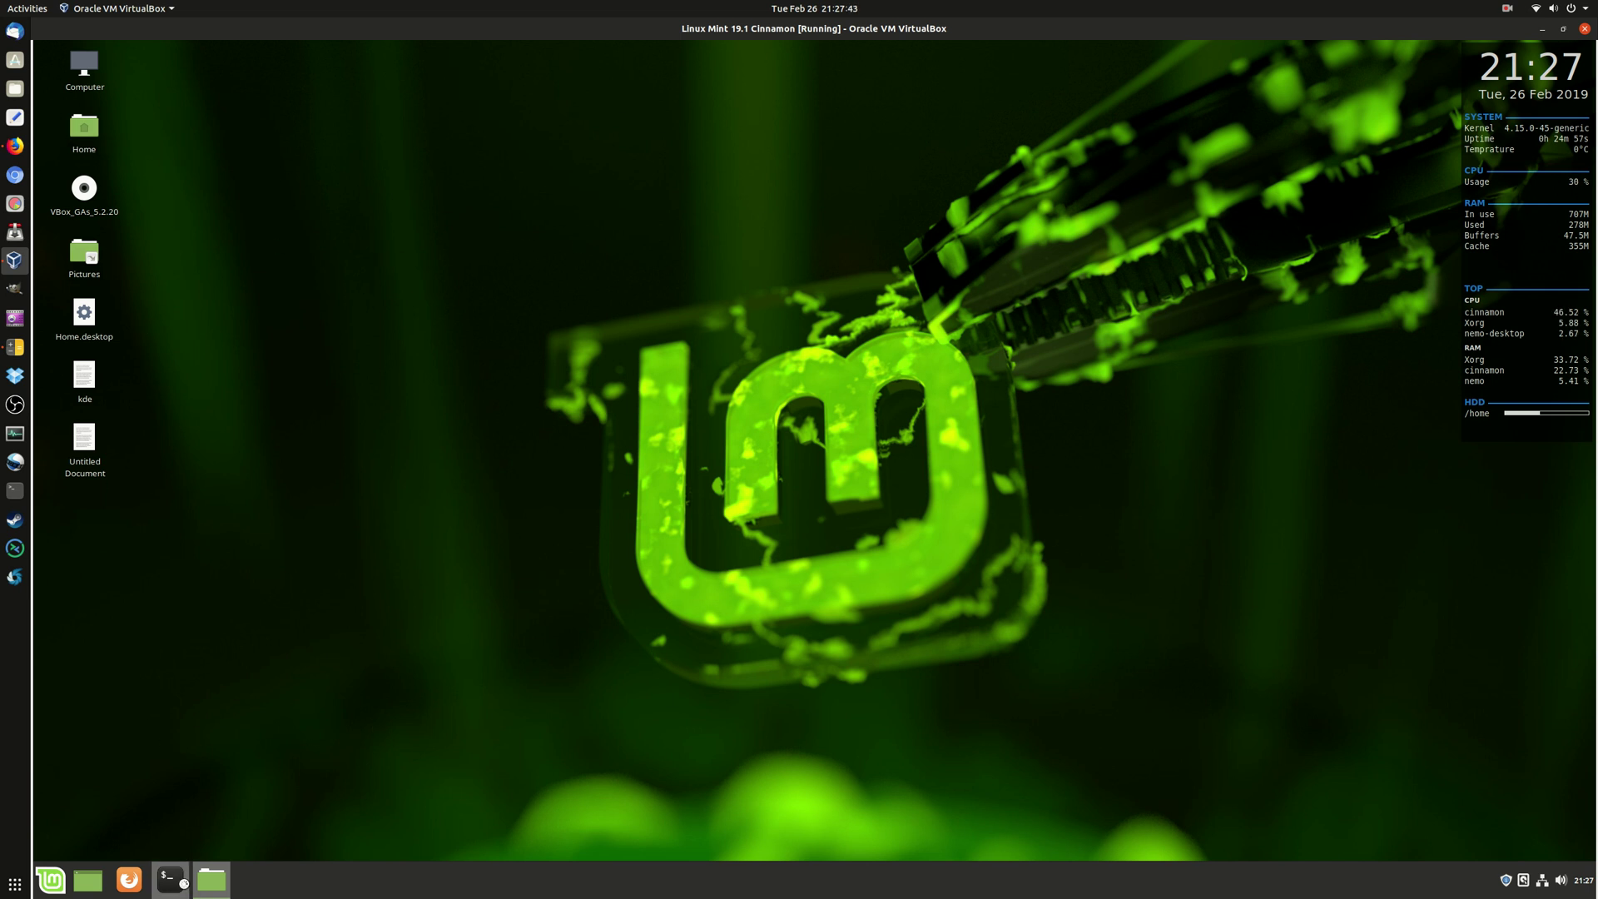
# Run a corrected 'sudo nemo' command in Terminal to launch an elevated Nemo.
pyautogui.click(184, 886)
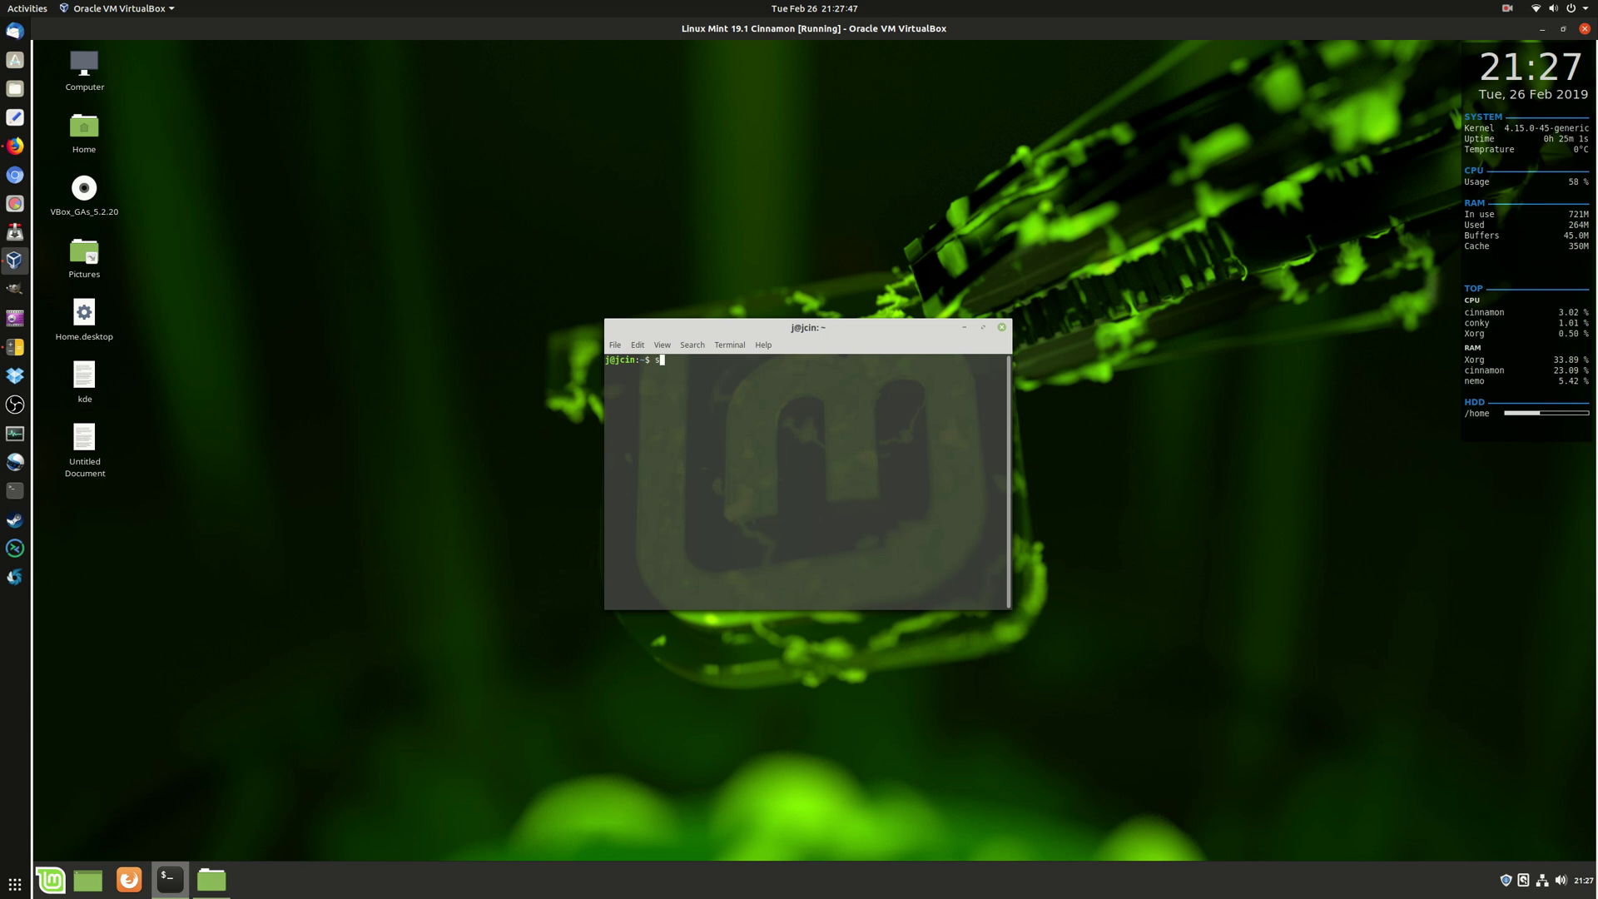
pyautogui.write('sudo ')
pyautogui.write('meno')
pyautogui.doubleClick(664, 360)
pyautogui.press('BackSpace')
pyautogui.press('BackSpace')
pyautogui.press('BackSpace')
pyautogui.press('BackSpace')
pyautogui.write('emo')
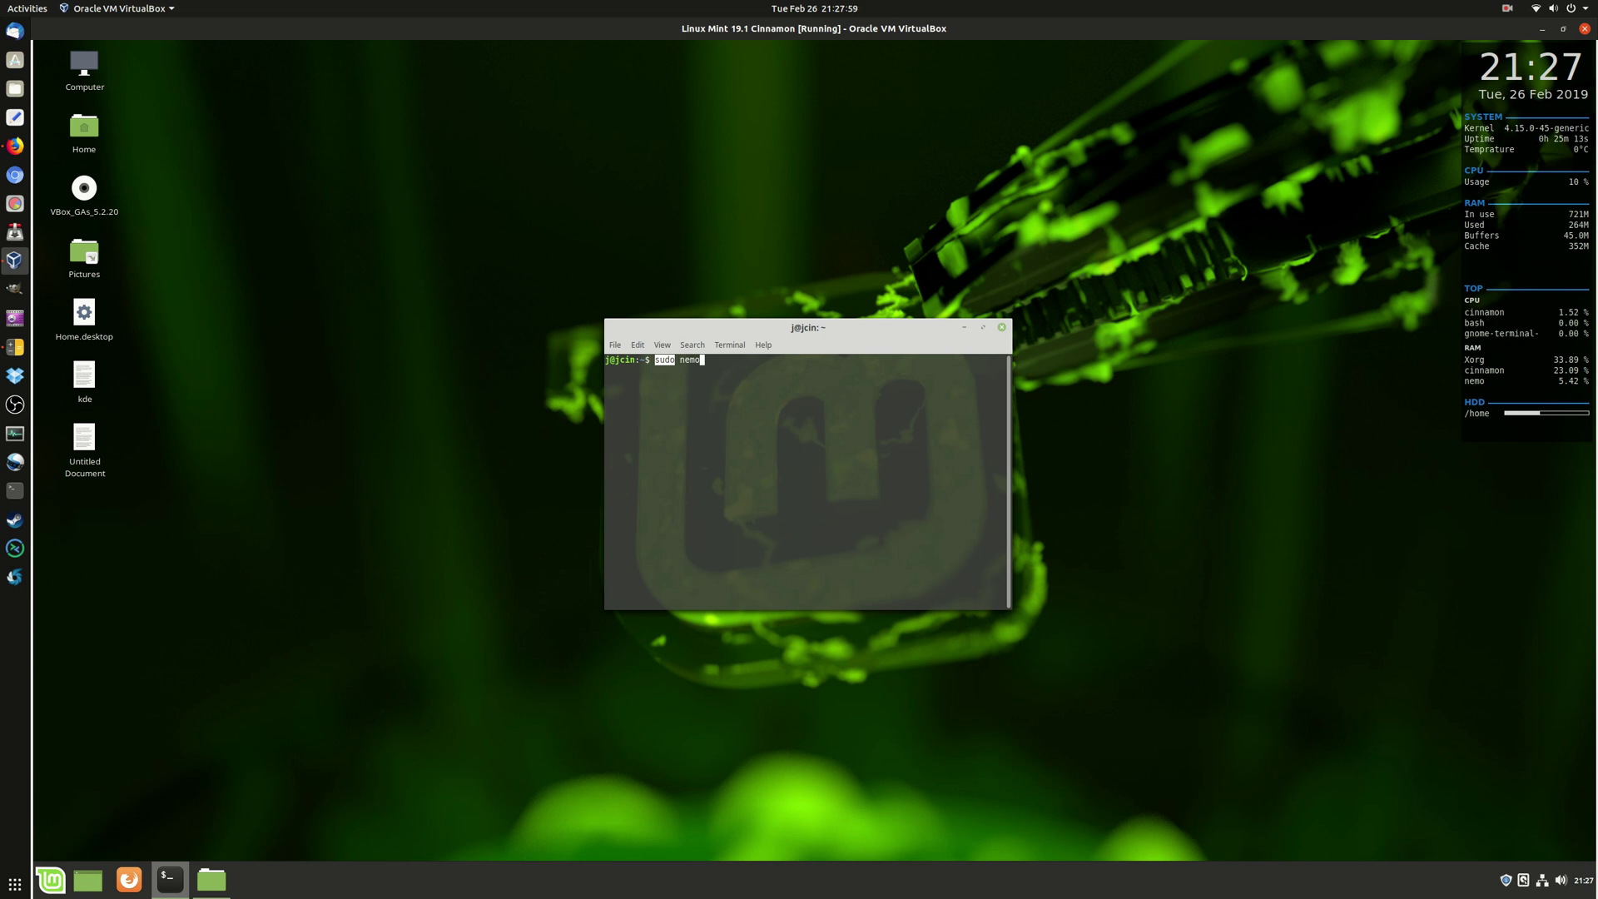
pyautogui.press('Return')
pyautogui.press('Return')
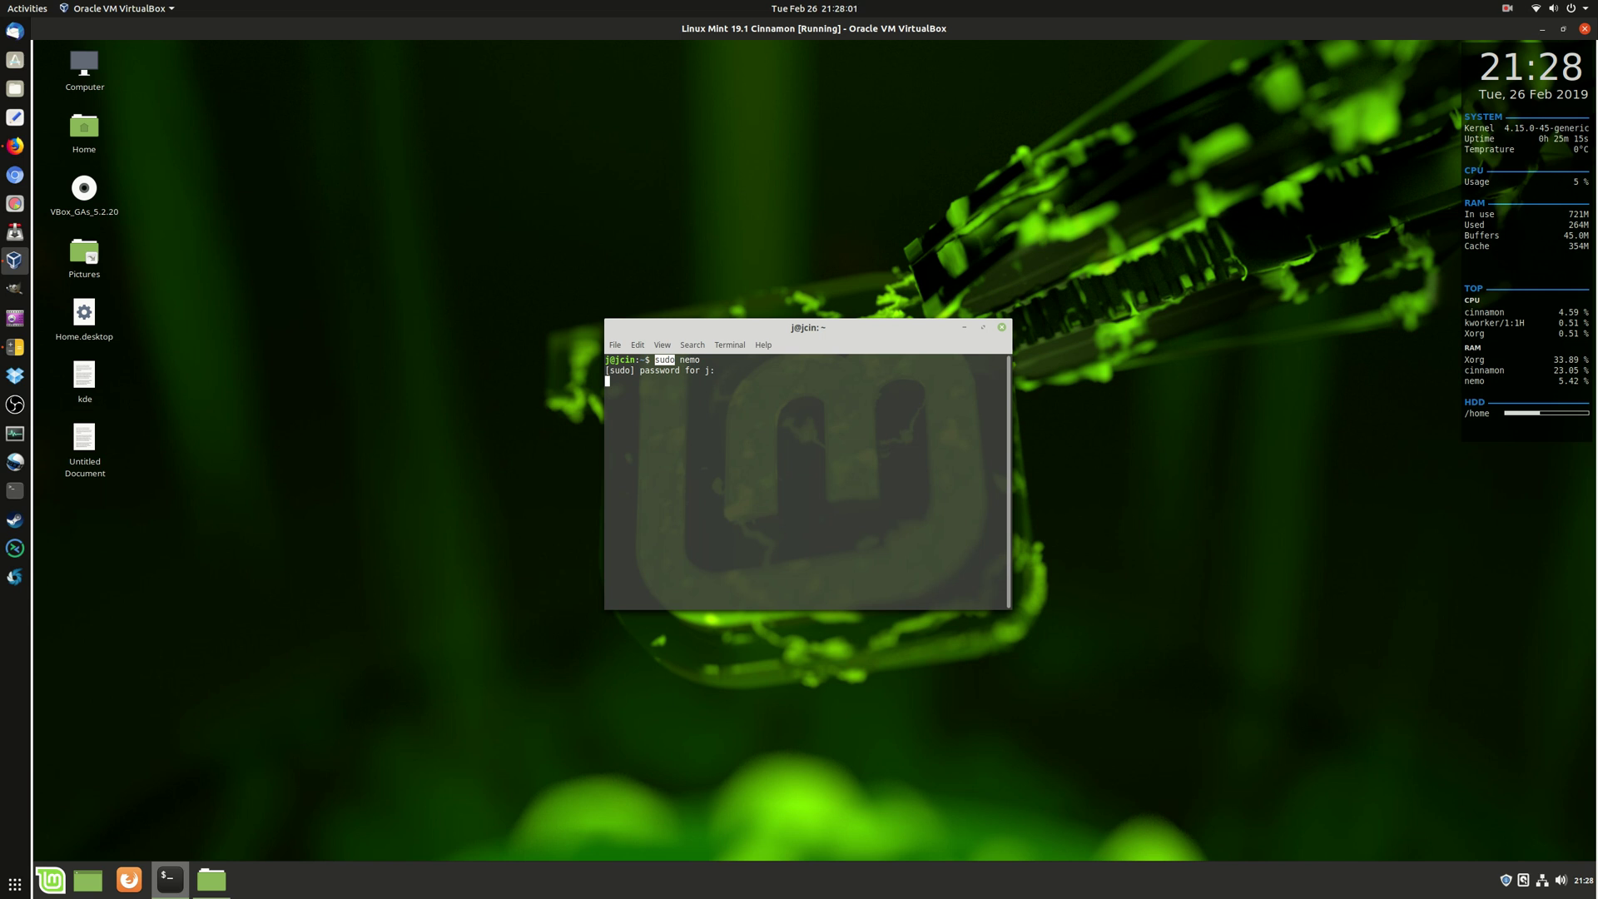
# Maximize elevated Nemo, open File System, check the root folder, and return to the root listing.
pyautogui.moveTo(887, 292); pyautogui.dragTo(887, 245)
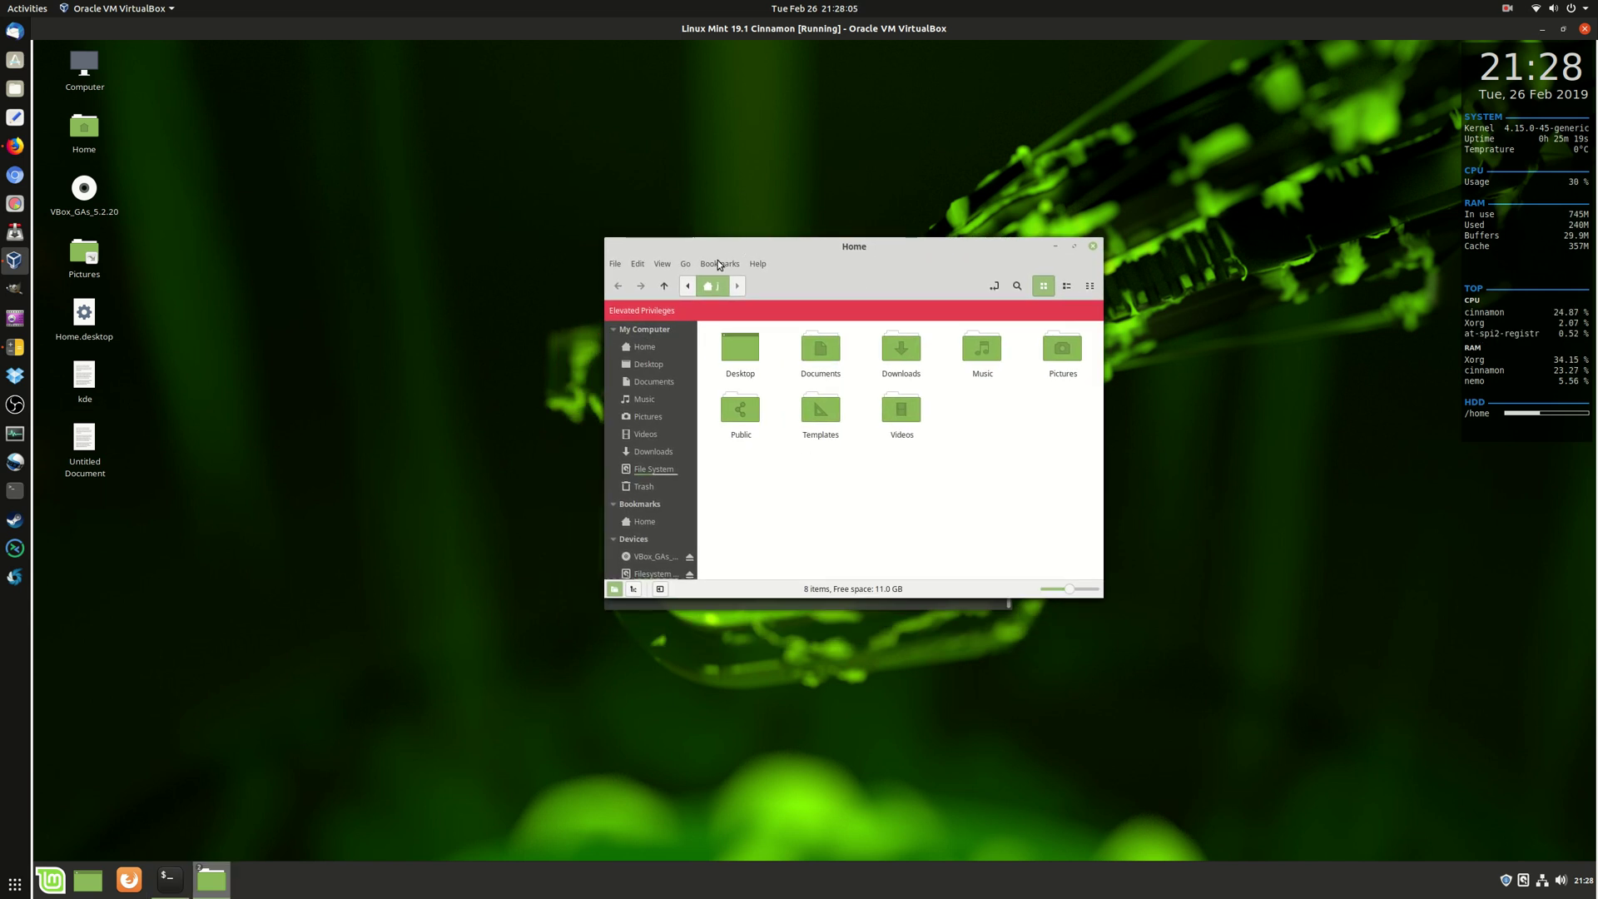
pyautogui.click(1073, 246)
pyautogui.click(70, 277)
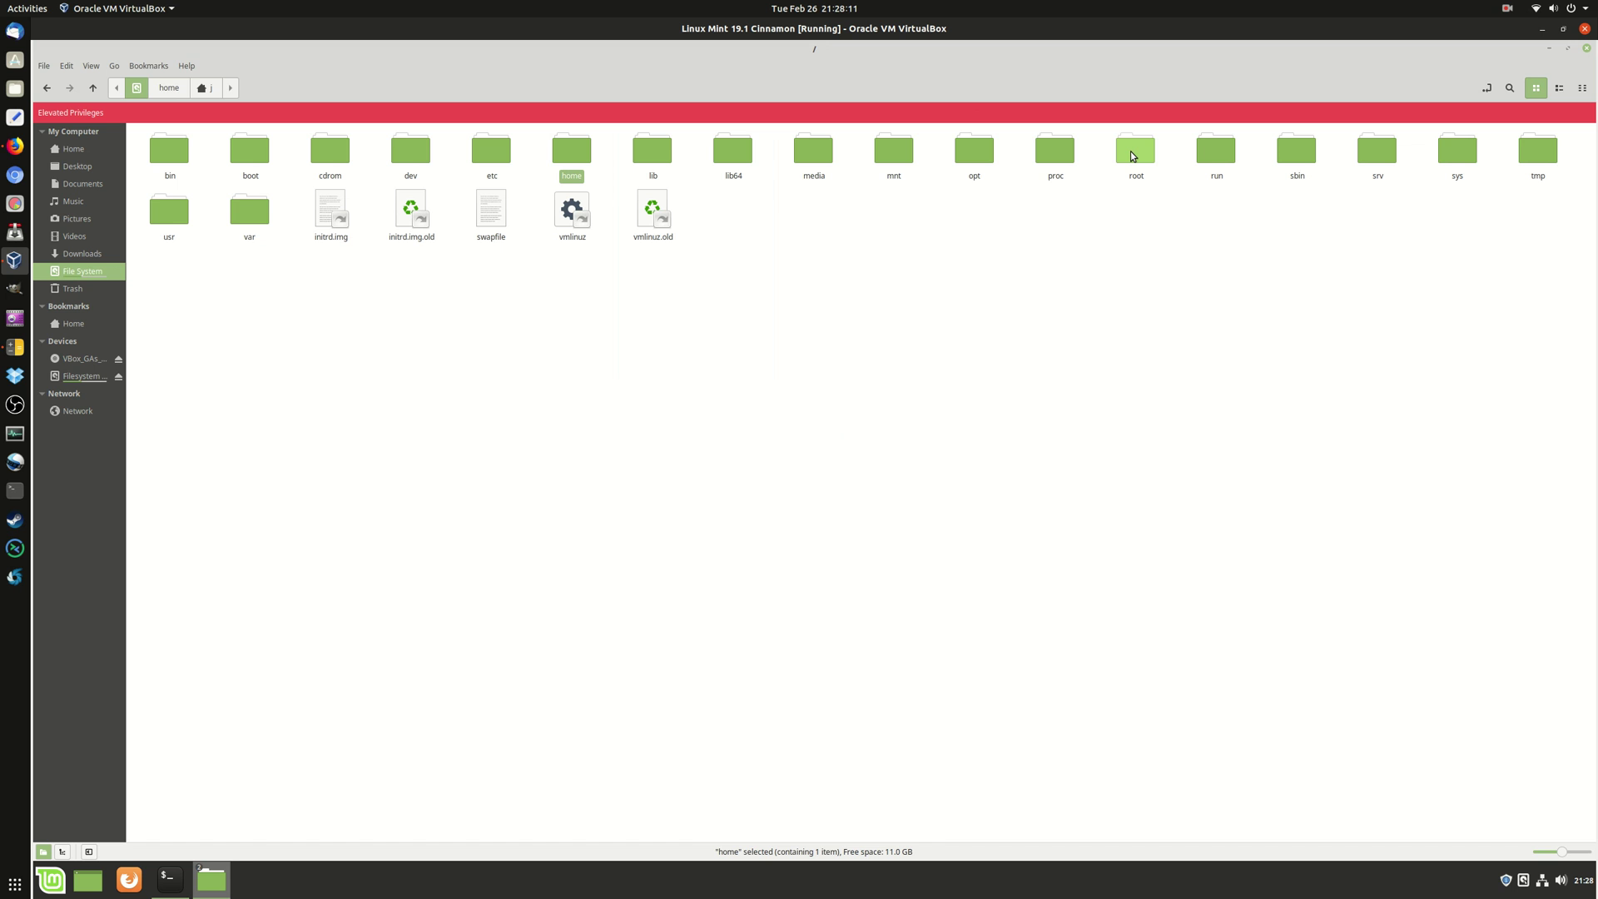
pyautogui.doubleClick(1134, 152)
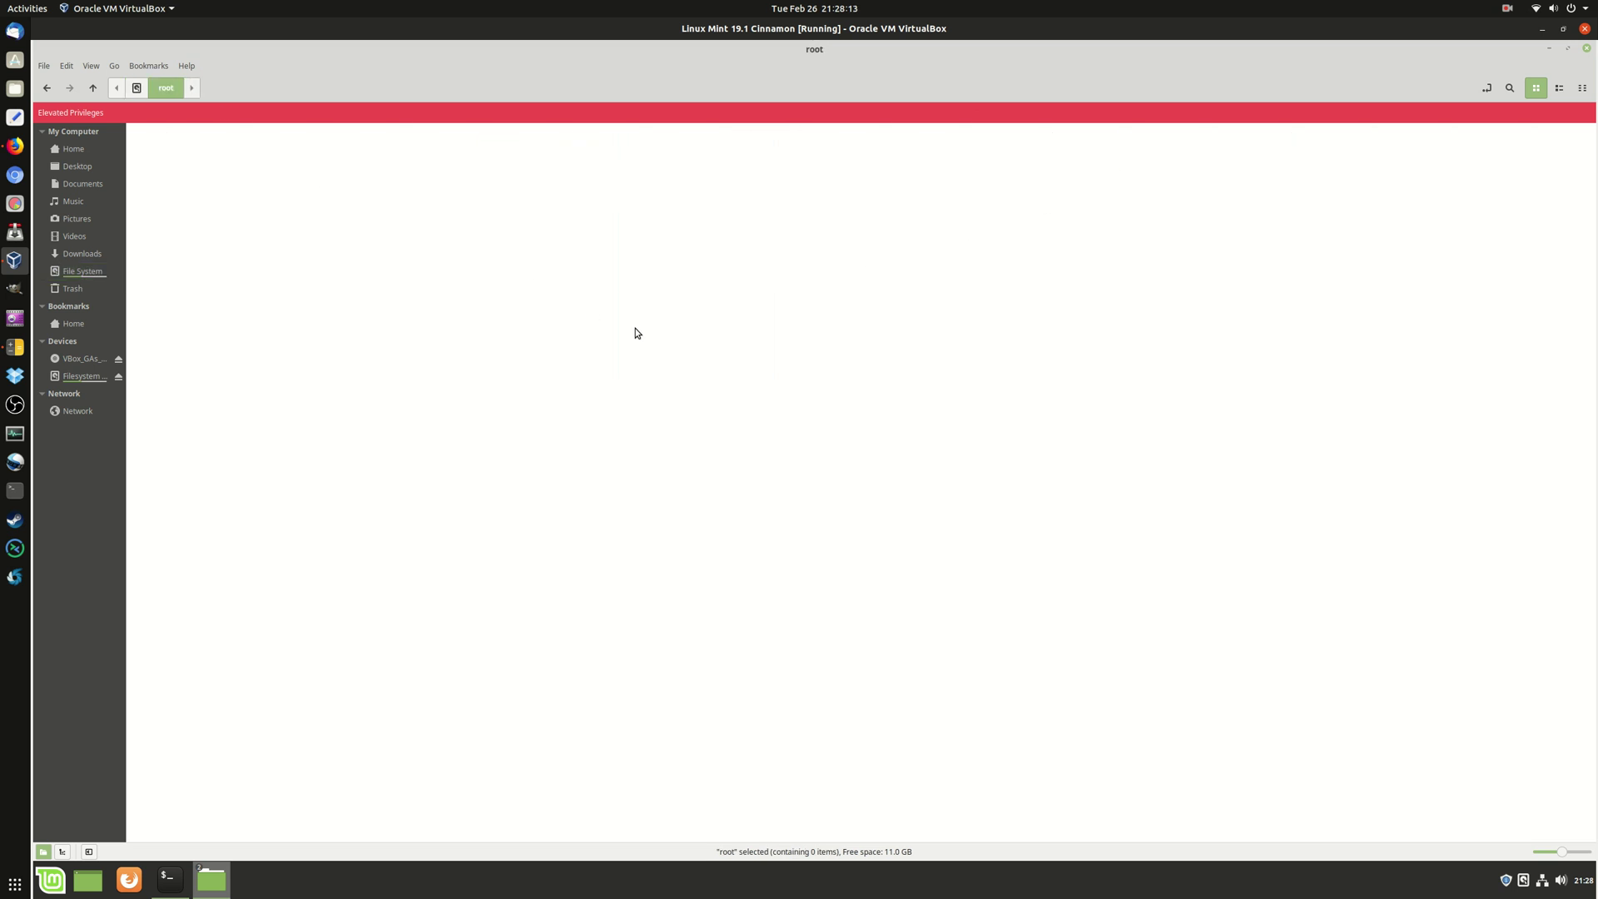
pyautogui.click(46, 87)
# Clear the folder selection and cancel the unintended virtual machine close dialog.
pyautogui.click(1212, 332)
pyautogui.click(1584, 28)
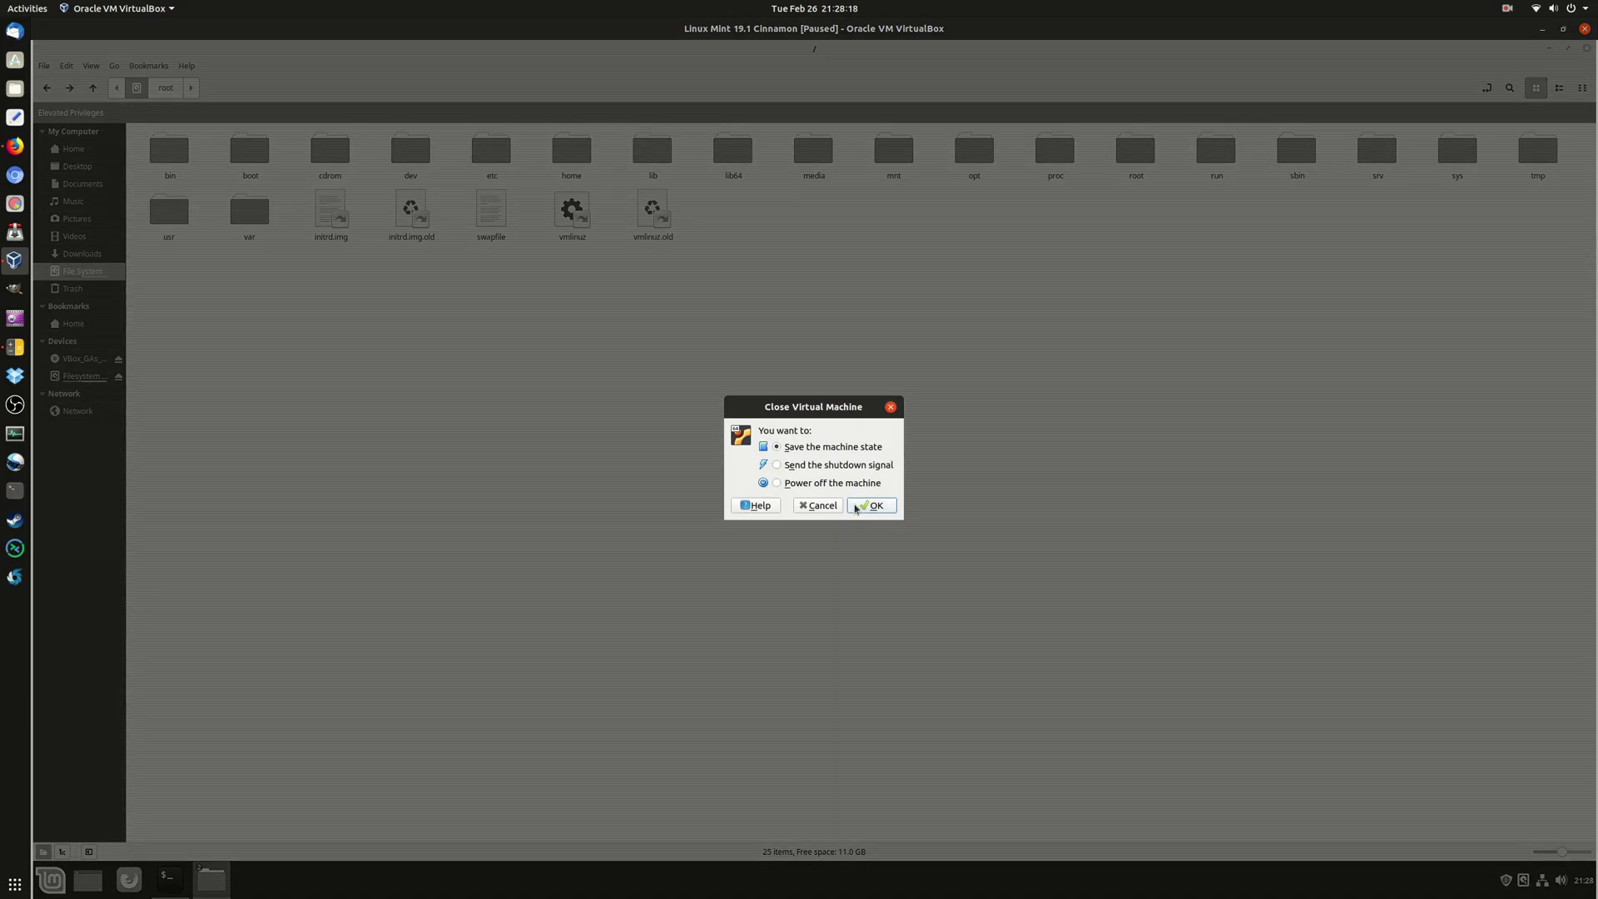
pyautogui.click(824, 506)
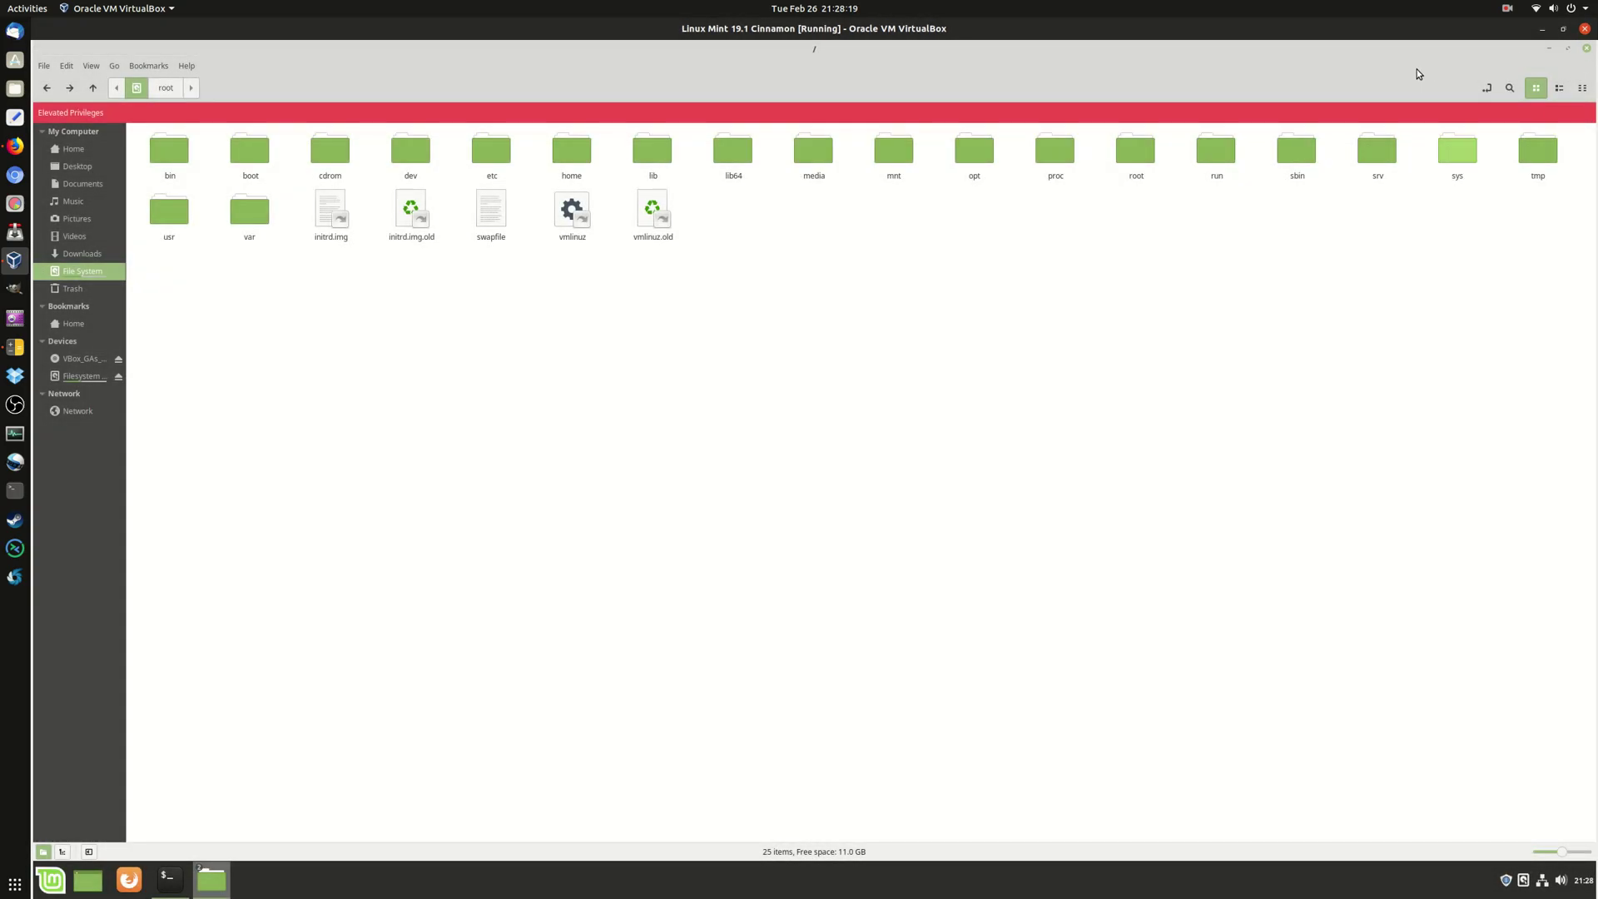
pyautogui.moveTo(1416, 48); pyautogui.dragTo(1092, 196)
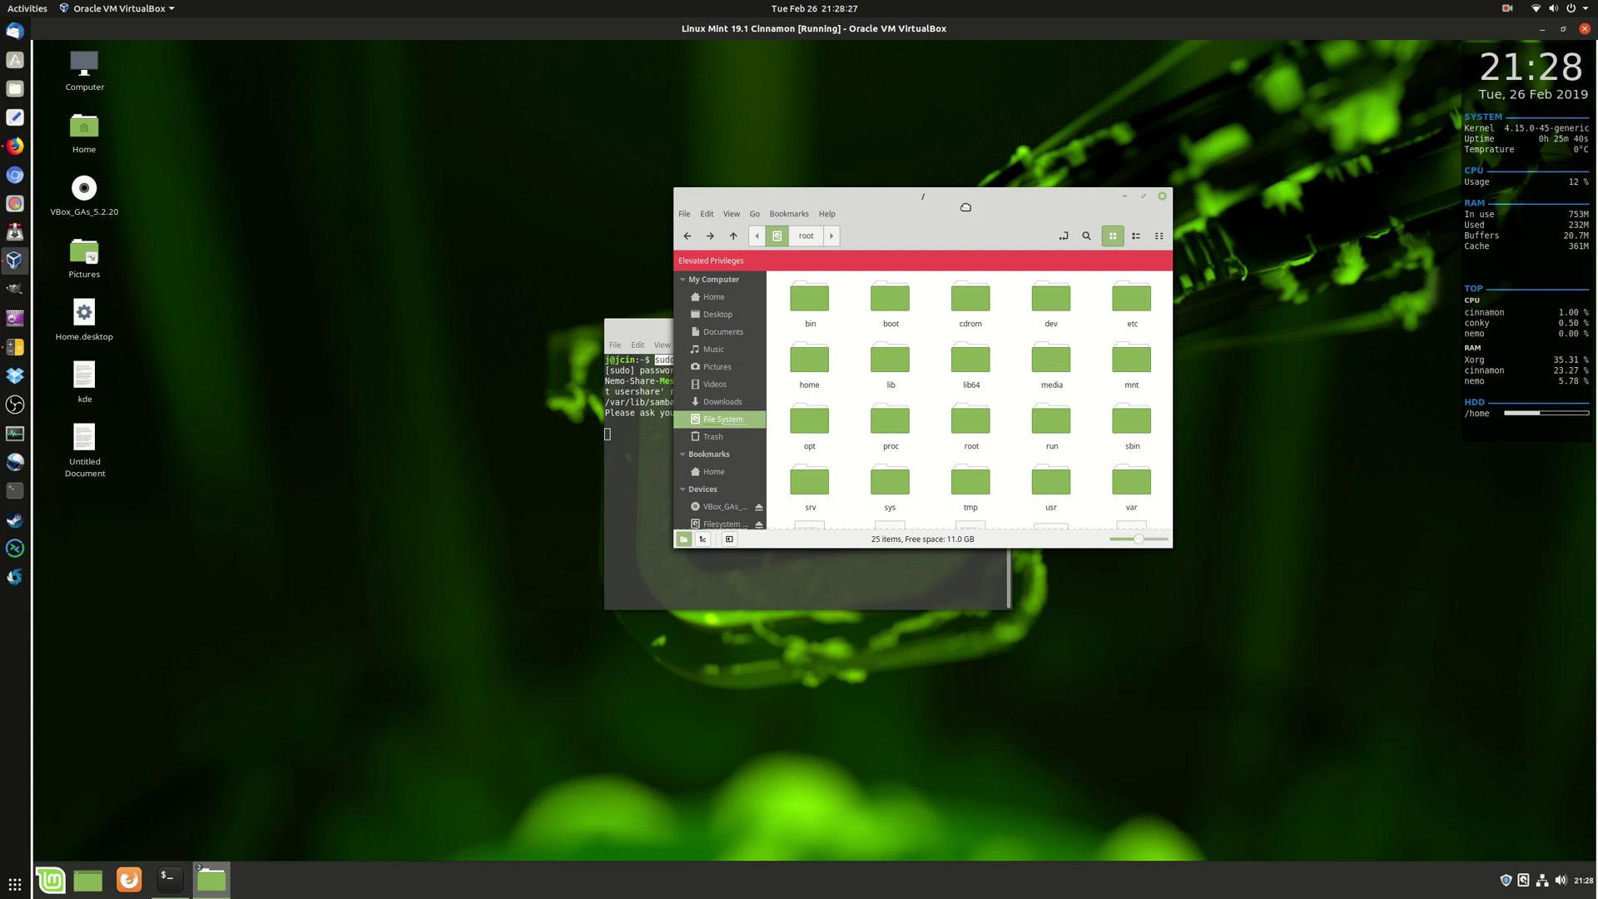
pyautogui.moveTo(988, 195); pyautogui.dragTo(923, 226)
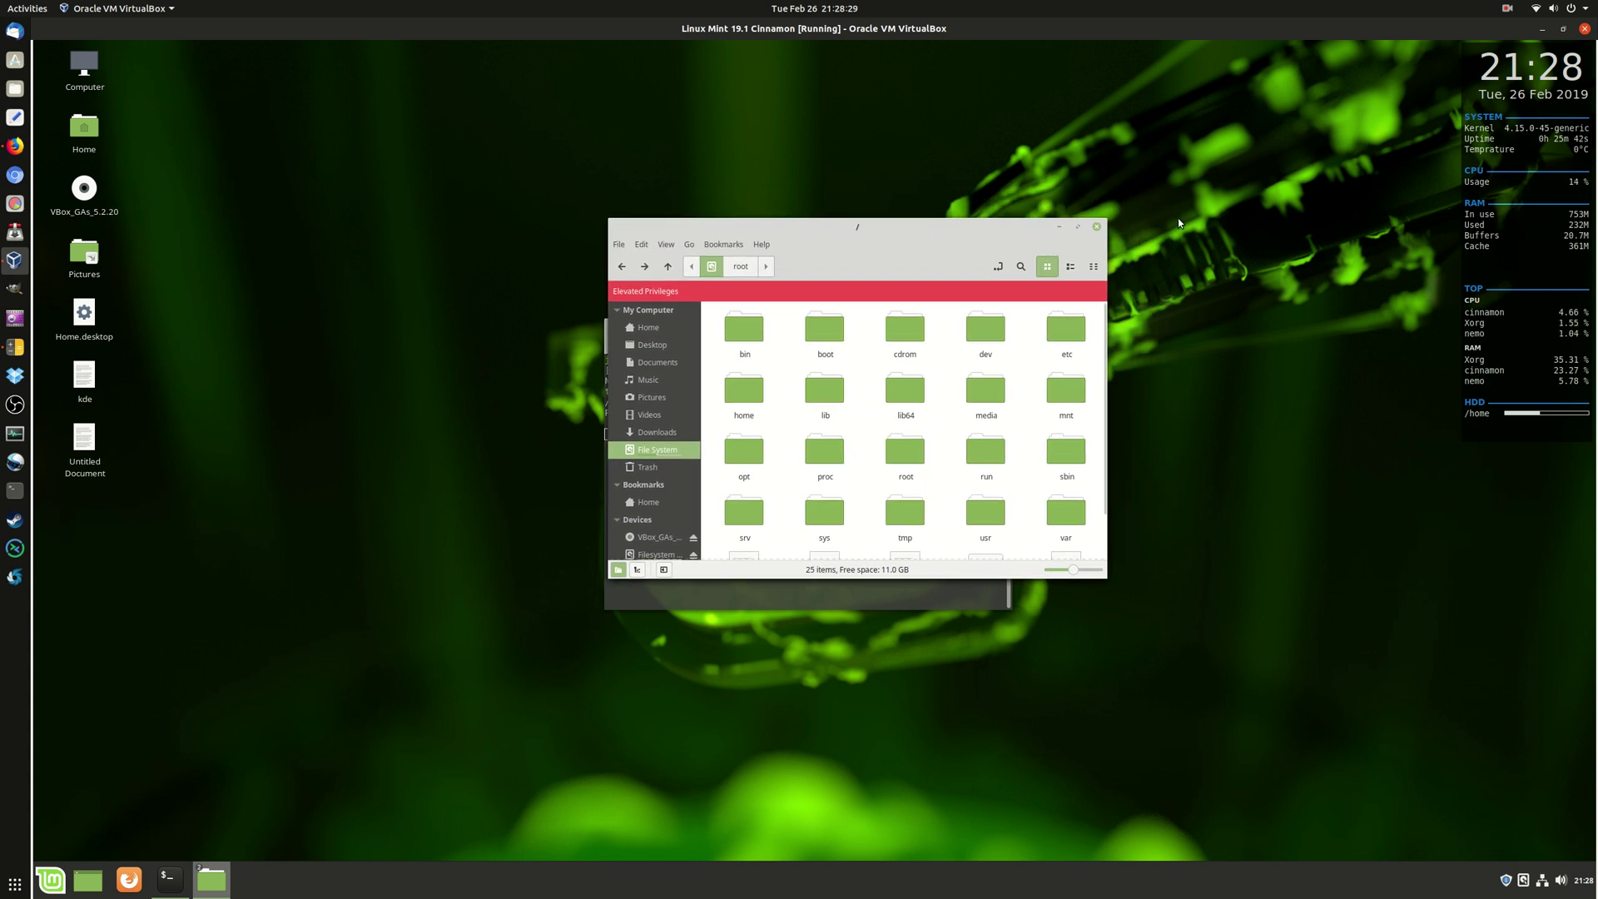